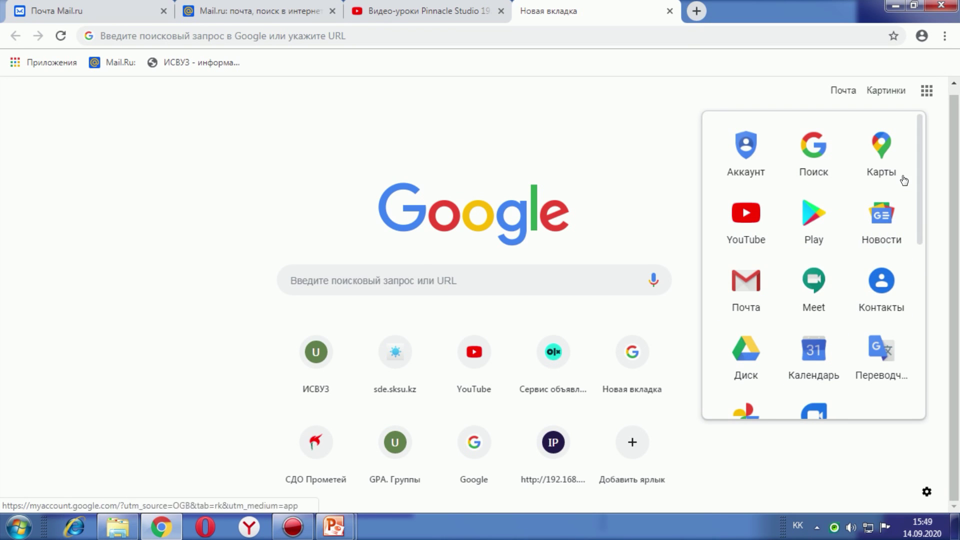
# - Open the Google Account page from the Google apps list and start creating a new Google account
pyautogui.moveTo(917, 191); pyautogui.dragTo(914, 170)
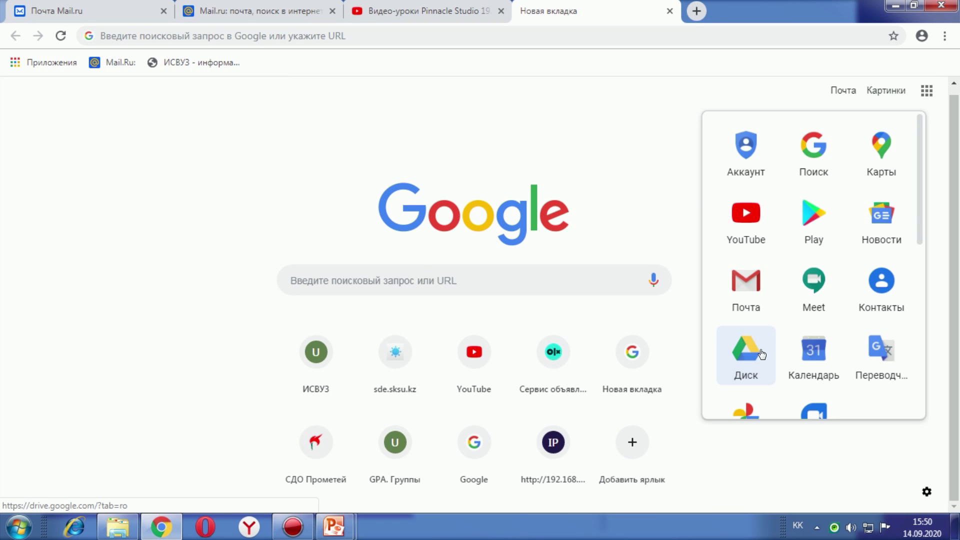
pyautogui.moveTo(918, 224); pyautogui.dragTo(921, 291)
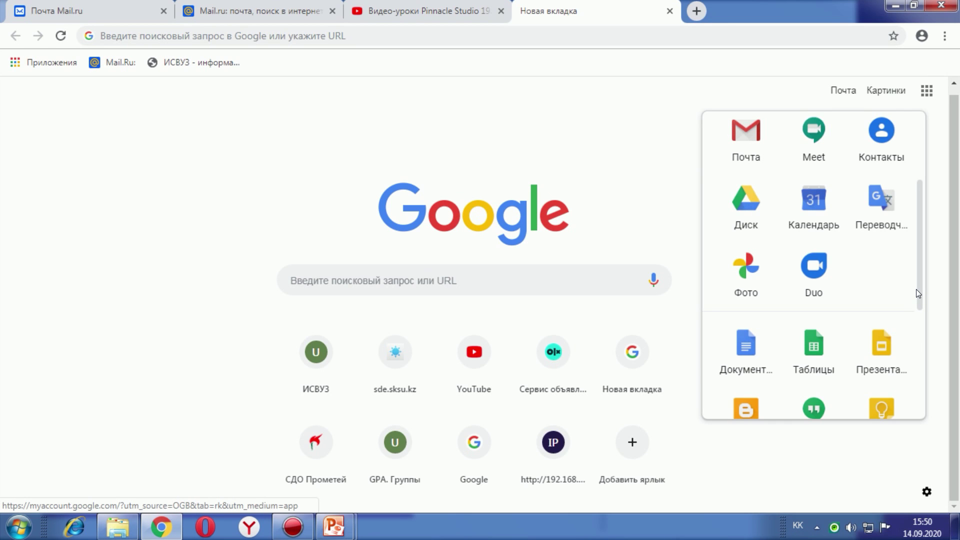
pyautogui.scroll(3, 917, 292)
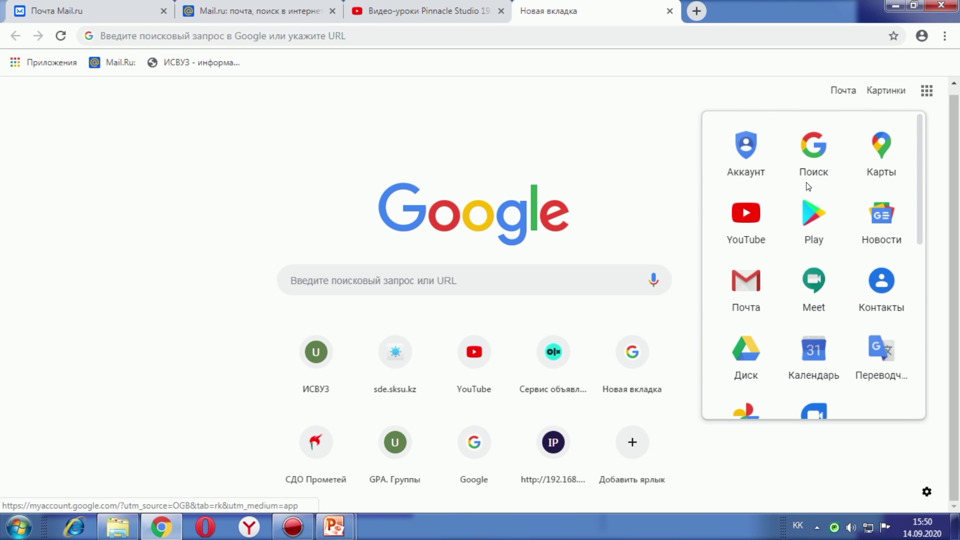
pyautogui.click(752, 146)
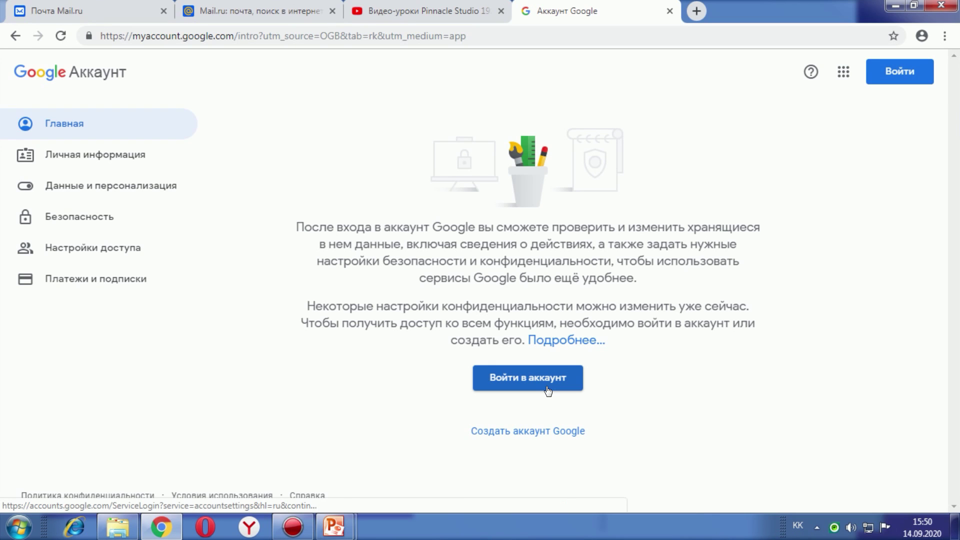
pyautogui.click(542, 432)
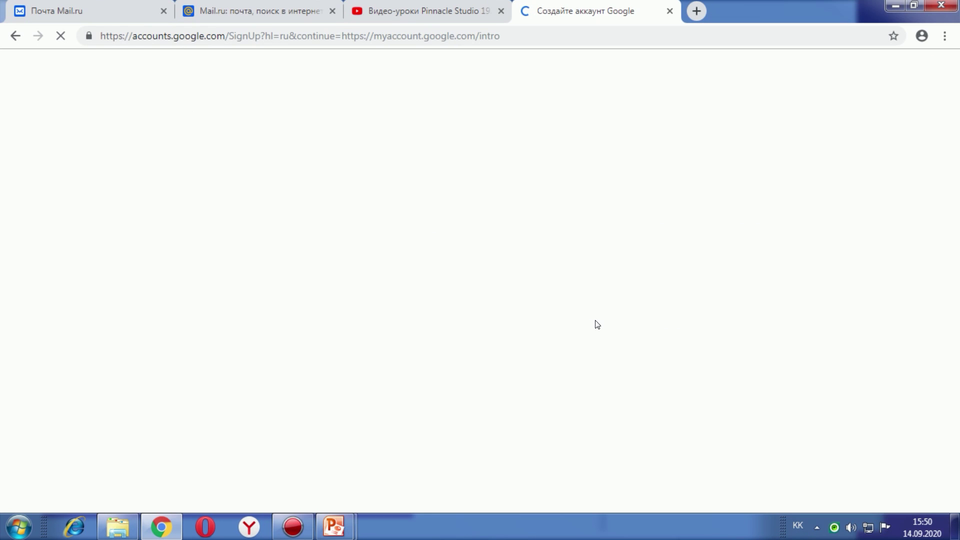
# - Fill in the first name "Ict" and the last name "information technologies" in the account sign-up form
pyautogui.click(302, 198)
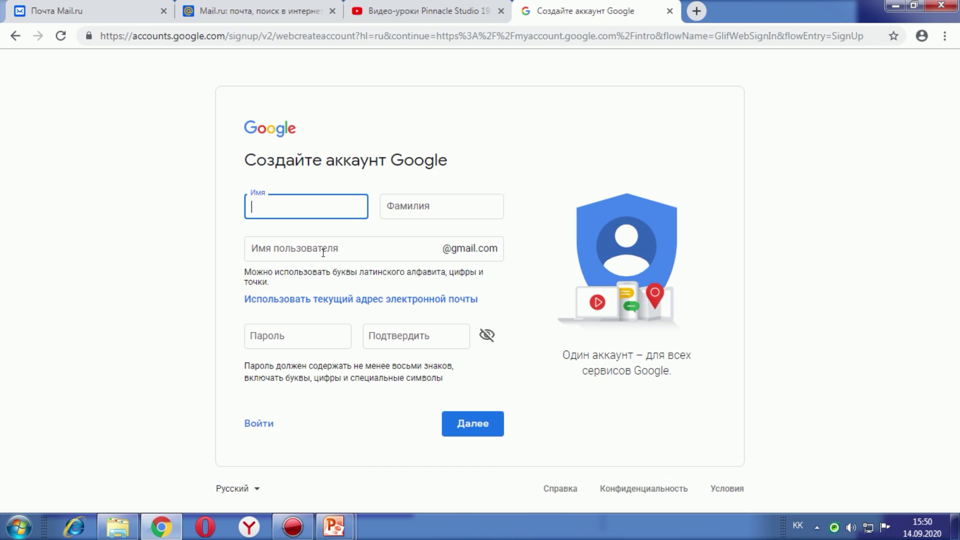
pyautogui.hotkey('alt', 'shift')
pyautogui.hotkey('alt', 'shift')
pyautogui.write('ct')
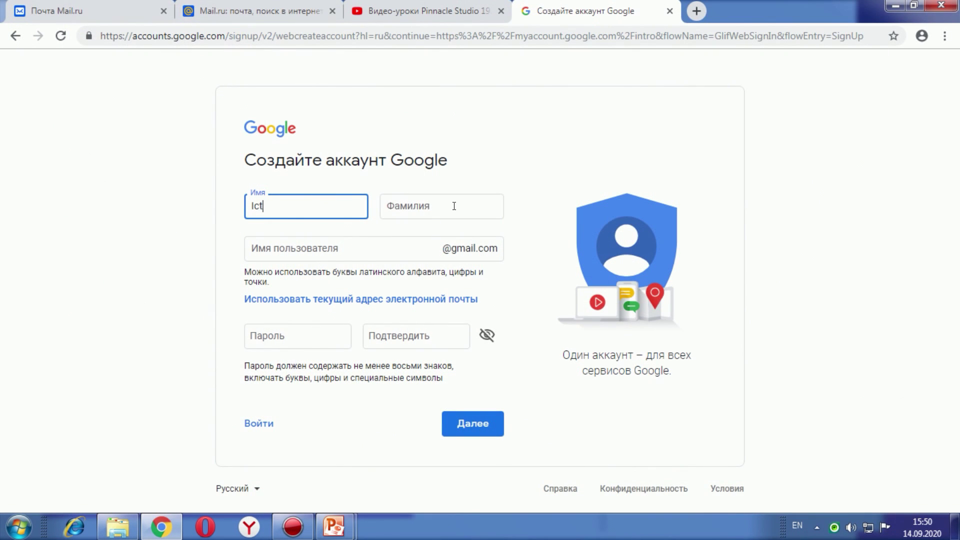
pyautogui.click(454, 206)
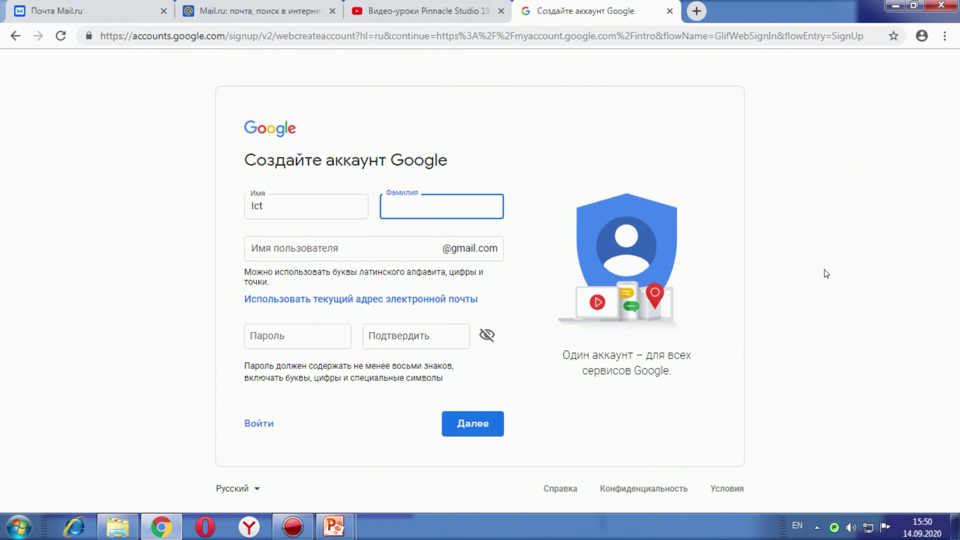
pyautogui.write('information technologies')
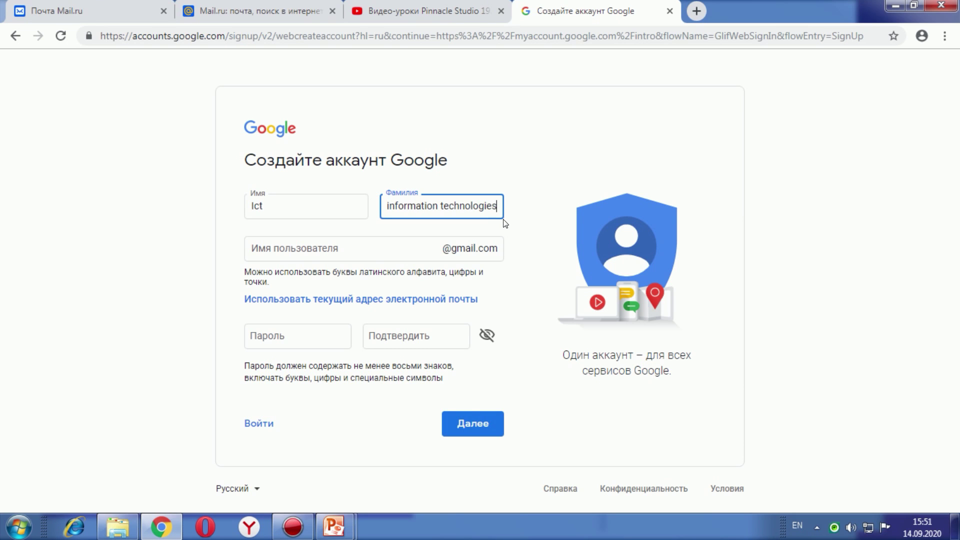
# - Choose the second of the available suggested usernames for the new Gmail address
pyautogui.click(402, 253)
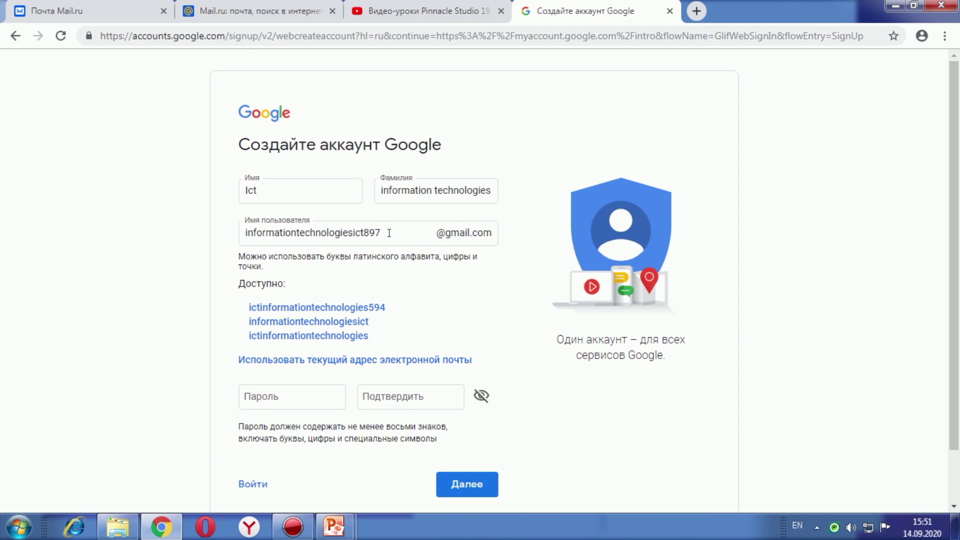
pyautogui.moveTo(398, 237); pyautogui.dragTo(233, 237)
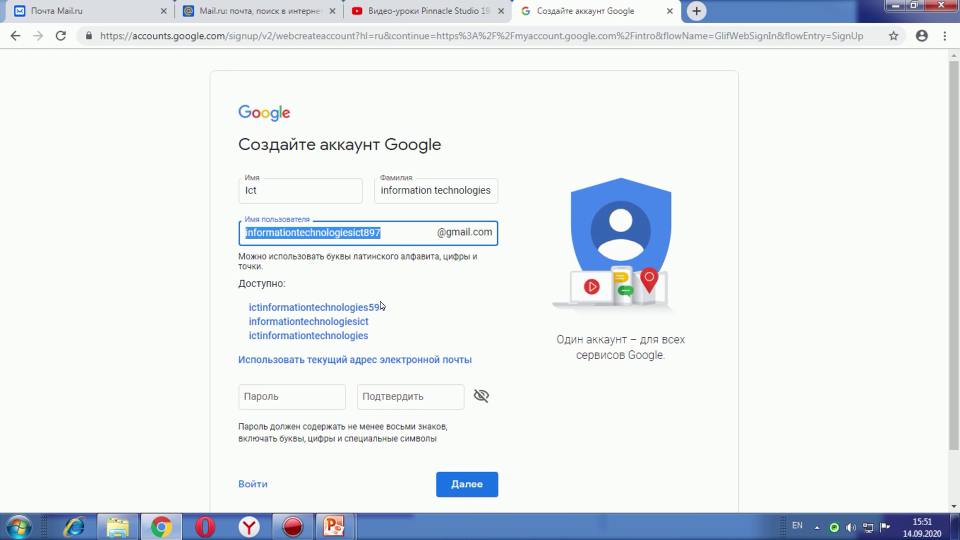
pyautogui.click(367, 322)
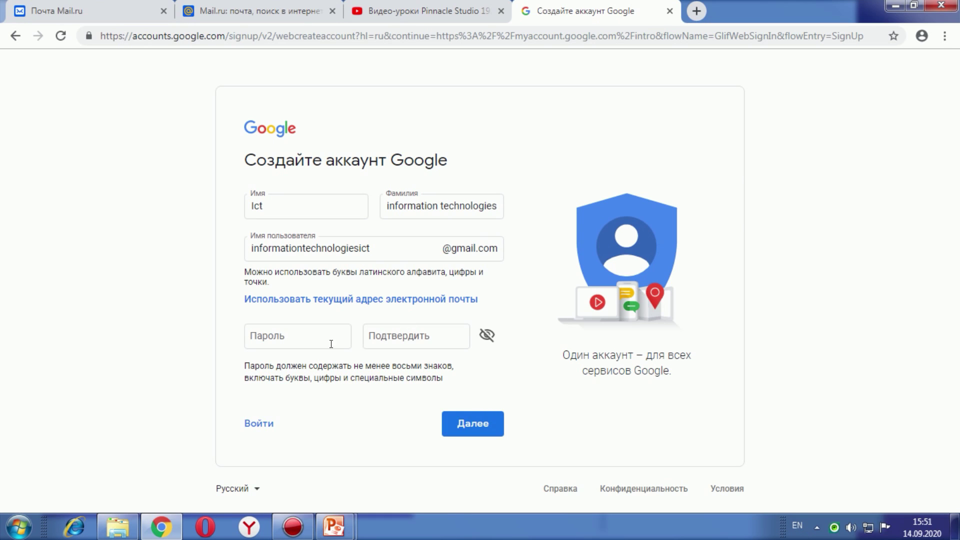
# - Enter and confirm the account password, proceed to the personal details page, and save the password in the browser
pyautogui.click(314, 336)
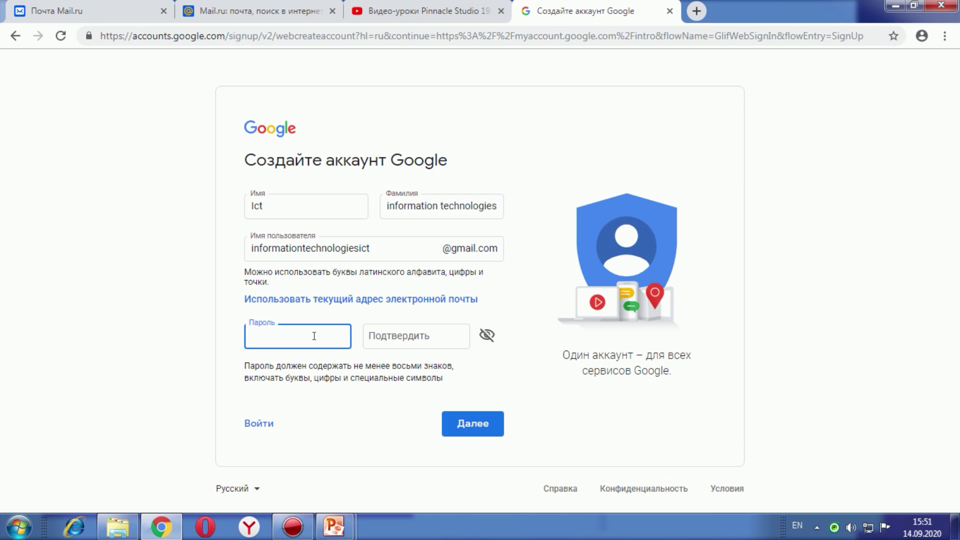
pyautogui.write('•••••••')
pyautogui.write('••')
pyautogui.click(420, 343)
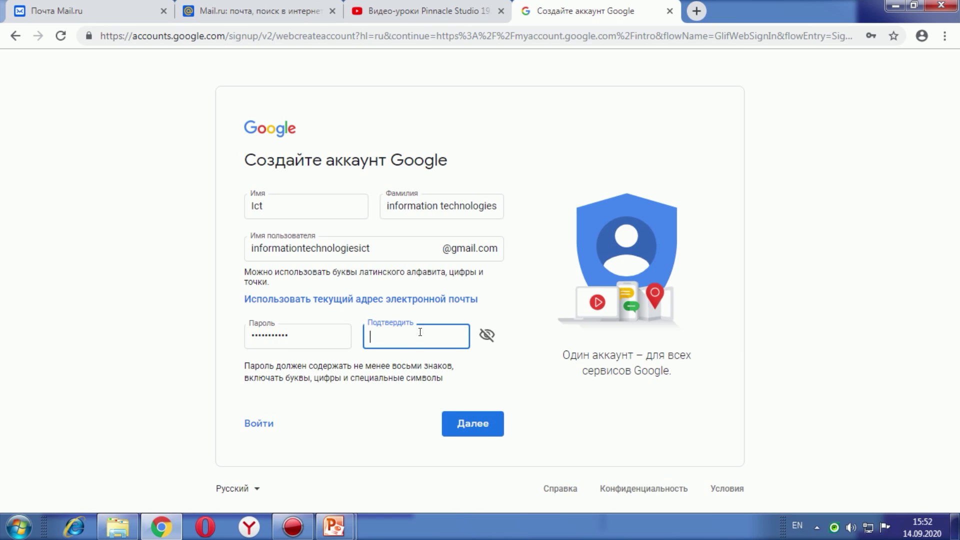
pyautogui.write('••••••••')
pyautogui.click(475, 429)
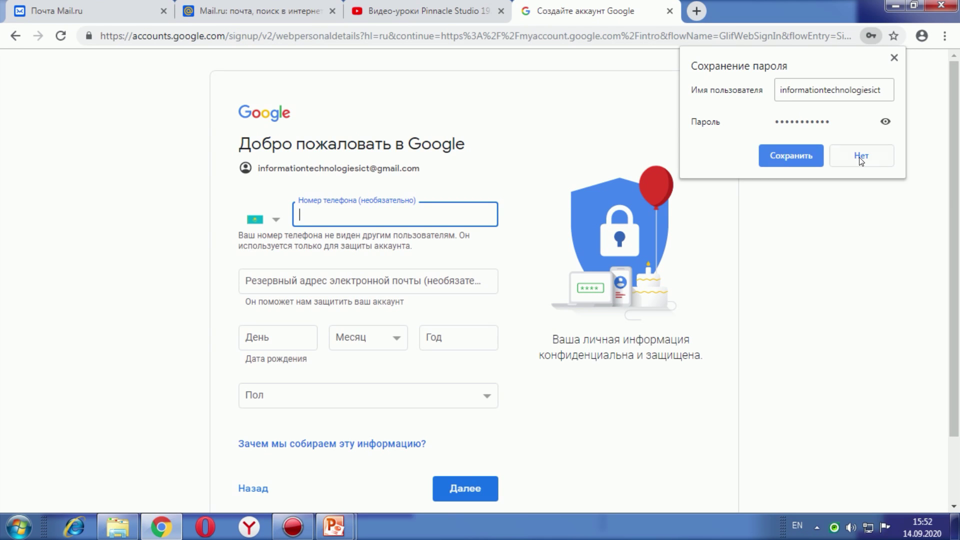
pyautogui.click(811, 156)
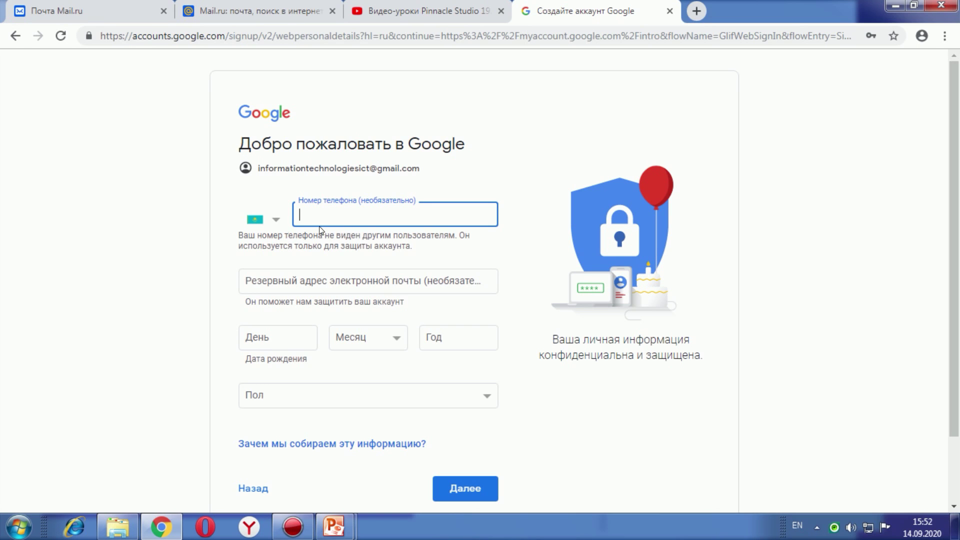
# - Choose Казахстан +7 as the country code and fill in the phone number using the first saved suggestion
pyautogui.click(272, 220)
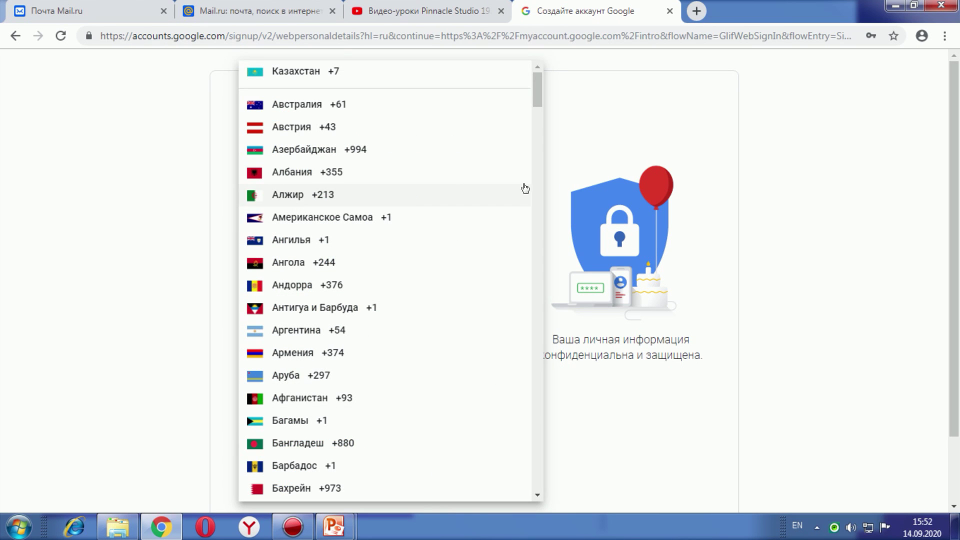
pyautogui.click(328, 71)
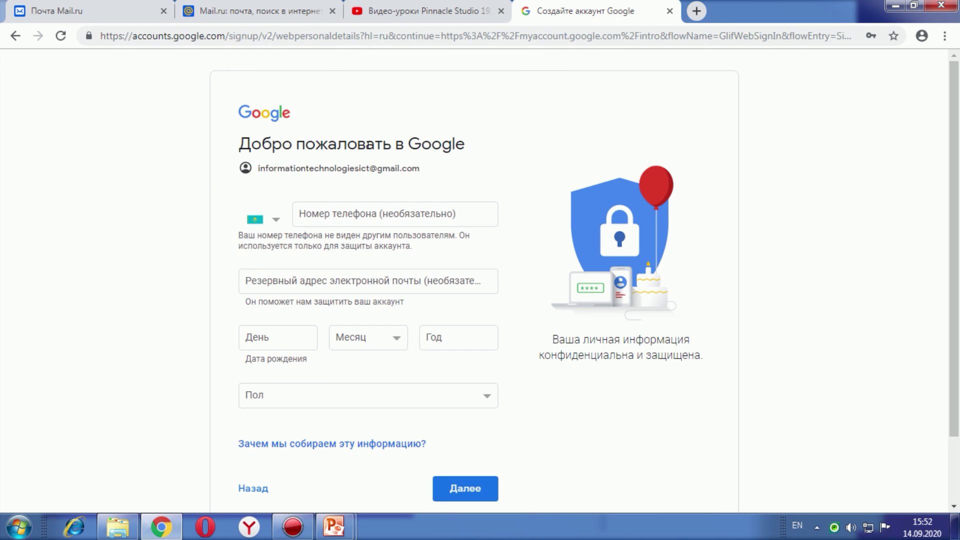
pyautogui.click(325, 212)
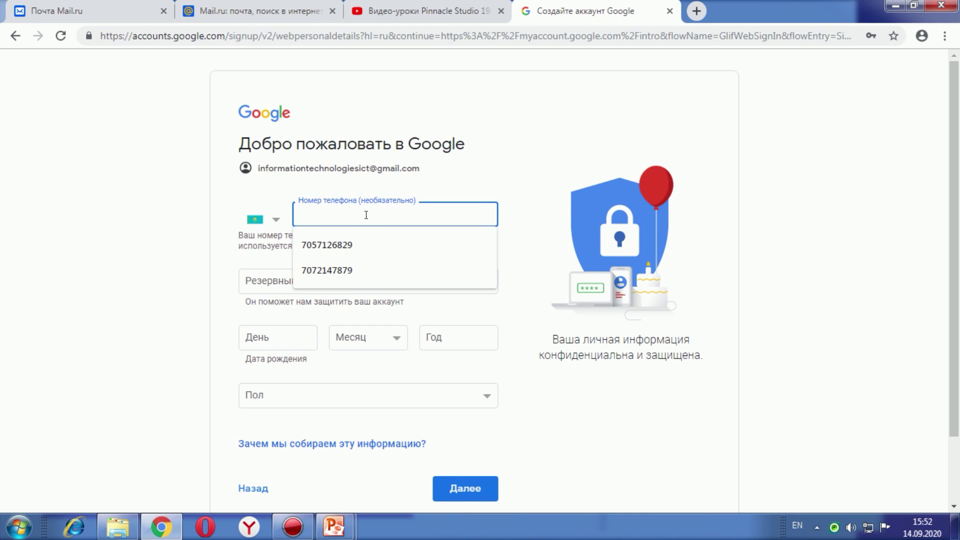
pyautogui.click(337, 247)
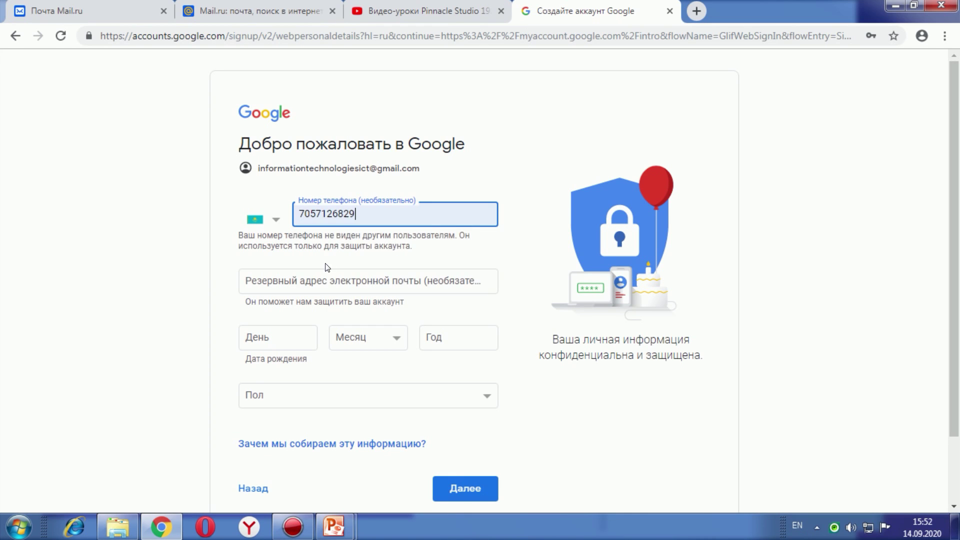
pyautogui.click(343, 283)
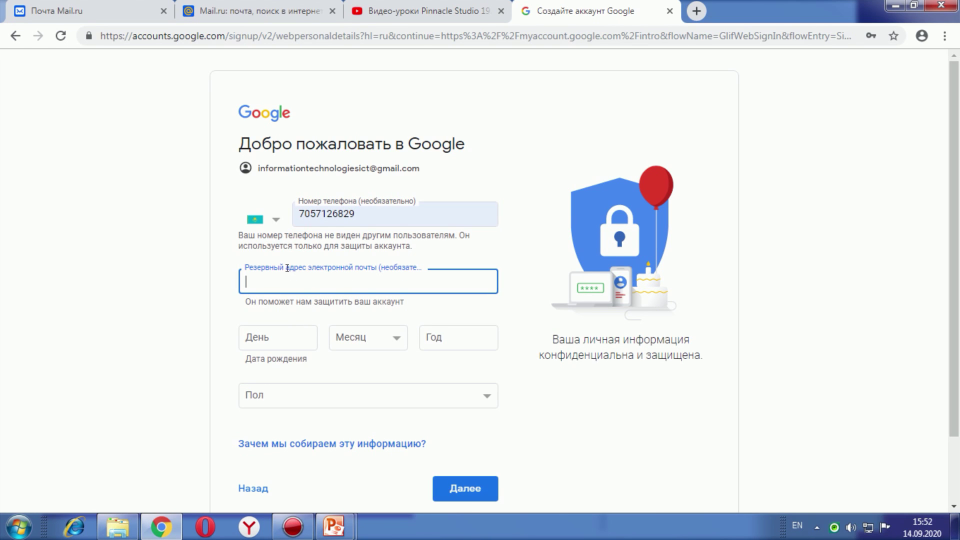
# - Enter the account holder's date of birth, filling in the day, month and year
pyautogui.click(304, 339)
pyautogui.write('55')
pyautogui.press('BackSpace')
pyautogui.press('BackSpace')
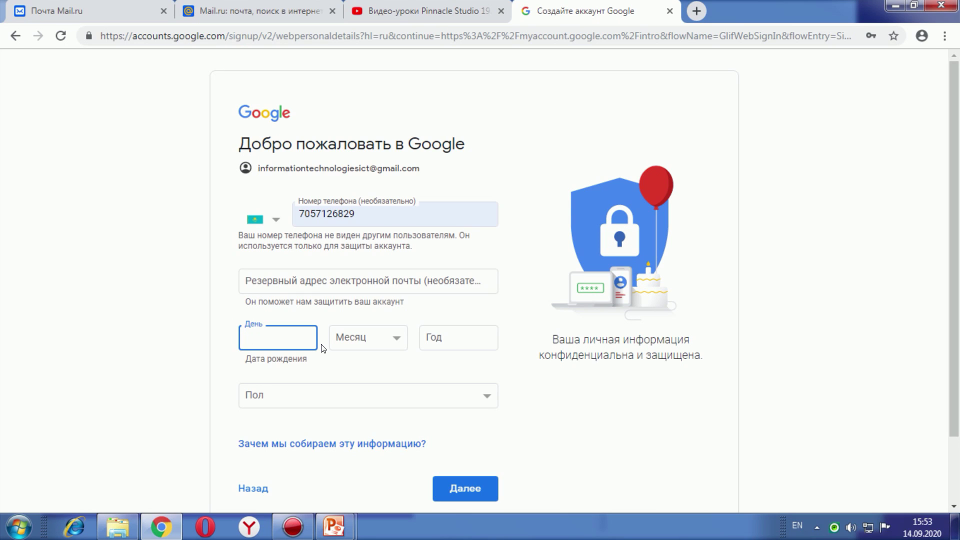
pyautogui.write('5')
pyautogui.click(357, 338)
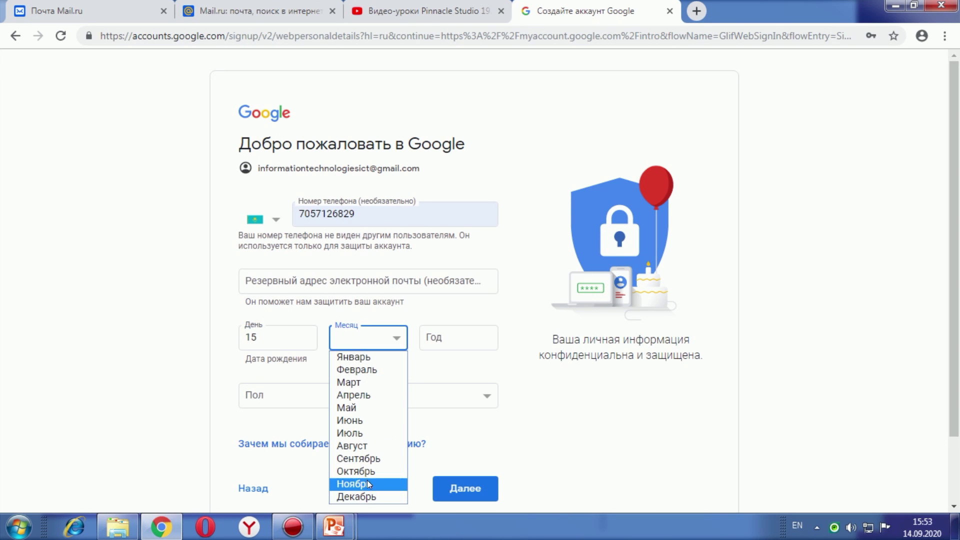
pyautogui.click(369, 496)
pyautogui.click(434, 333)
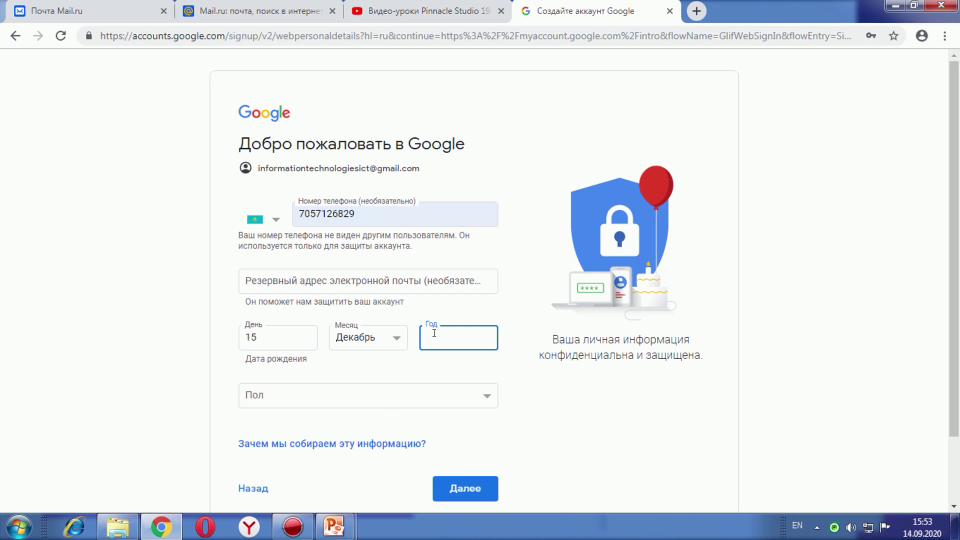
pyautogui.write('1997')
# - Set the gender to Женский in the personal details
pyautogui.click(489, 406)
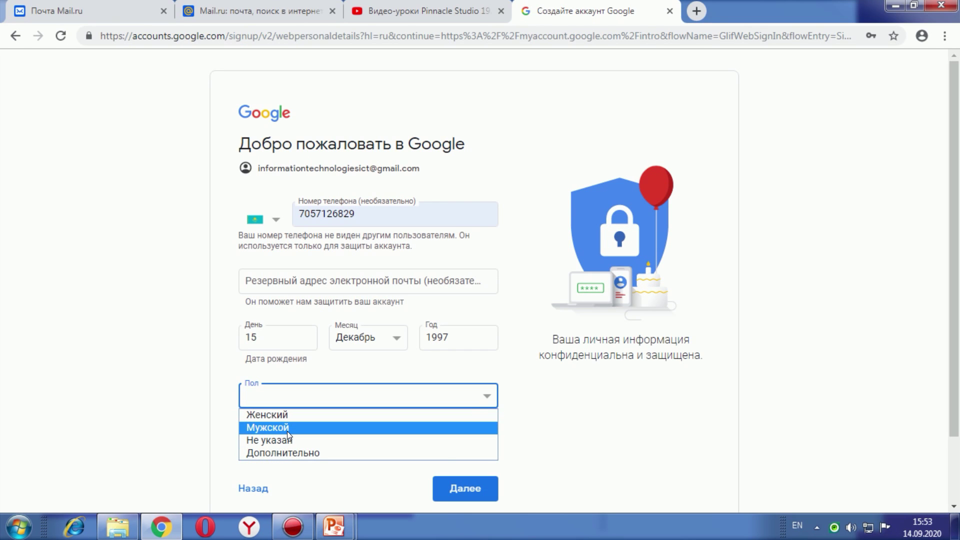
pyautogui.click(280, 414)
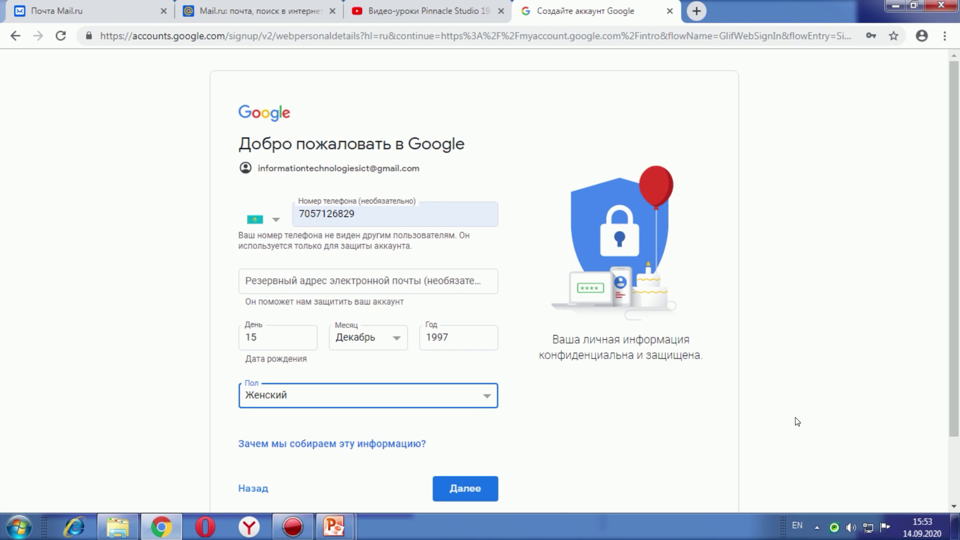
pyautogui.scroll(-1, 952, 307)
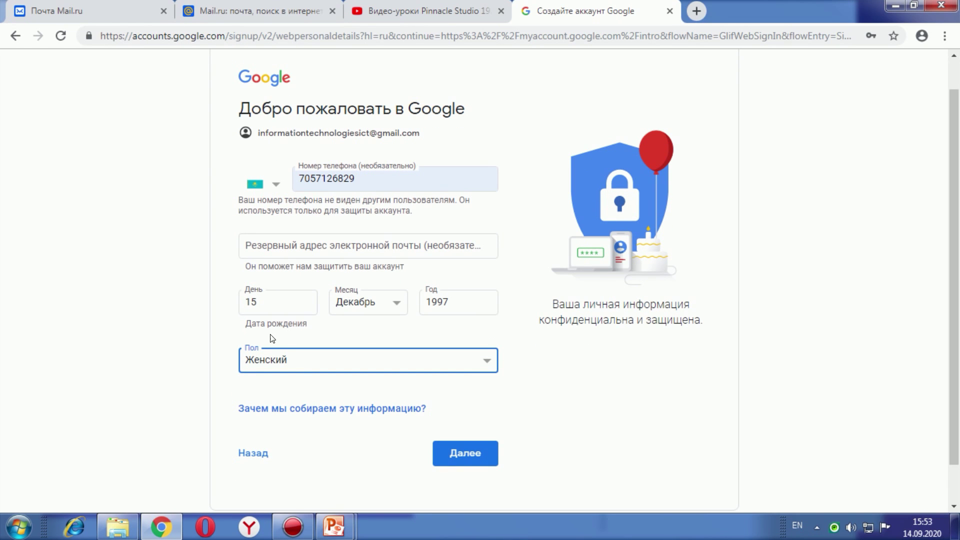
# - Submit the personal details and accept Google's privacy and usage terms to create the account
pyautogui.click(464, 462)
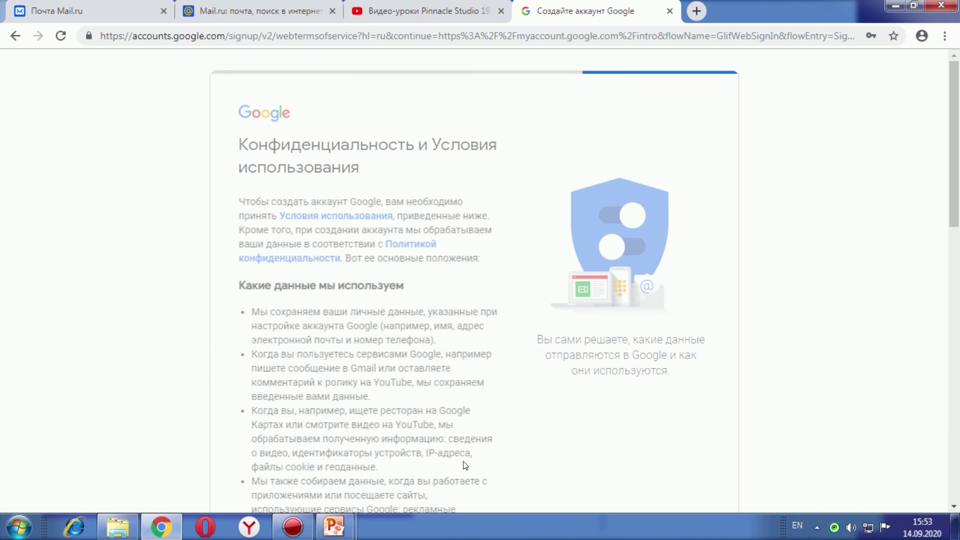
pyautogui.moveTo(957, 198); pyautogui.dragTo(958, 472)
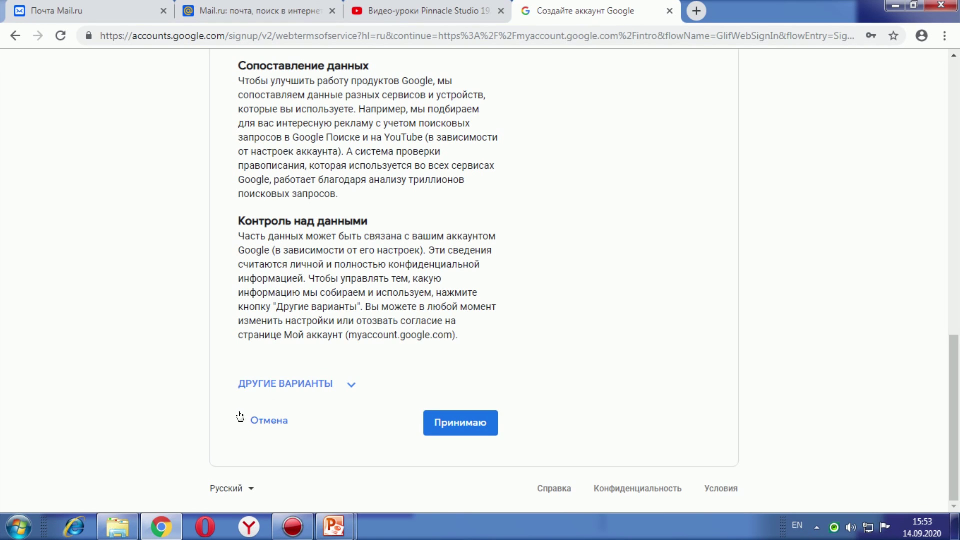
pyautogui.click(488, 427)
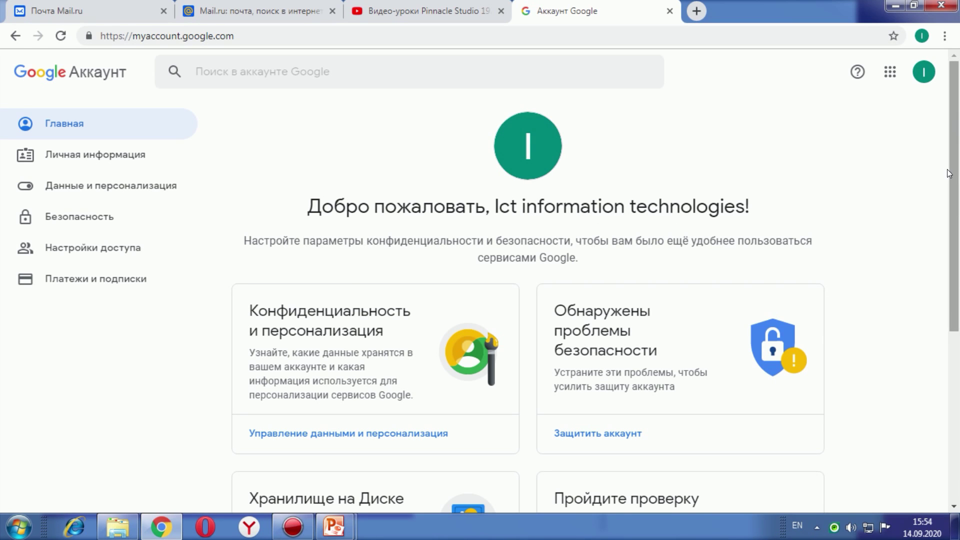
# - Look through the new account's home page sections and view the signed-in profile's account details
pyautogui.moveTo(948, 201); pyautogui.dragTo(958, 368)
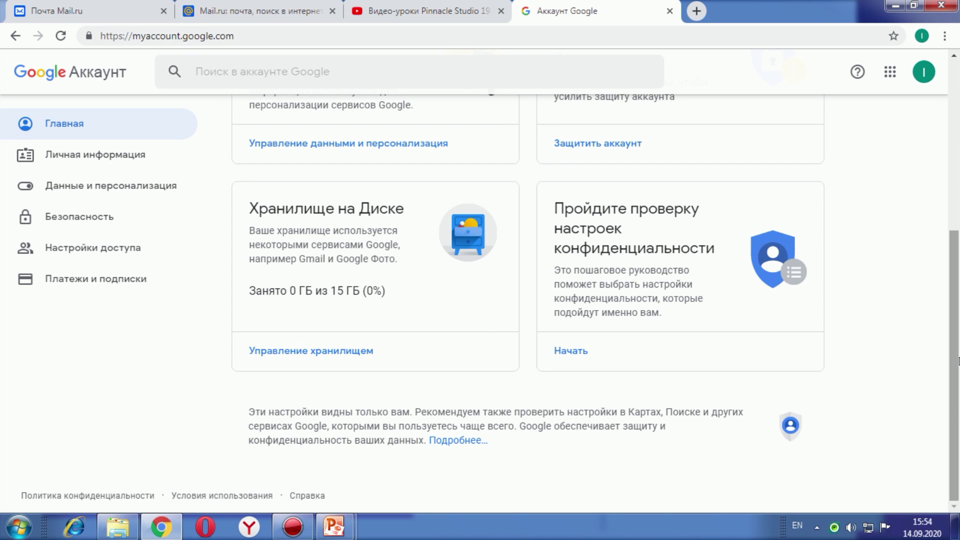
pyautogui.scroll(3, 782, 264)
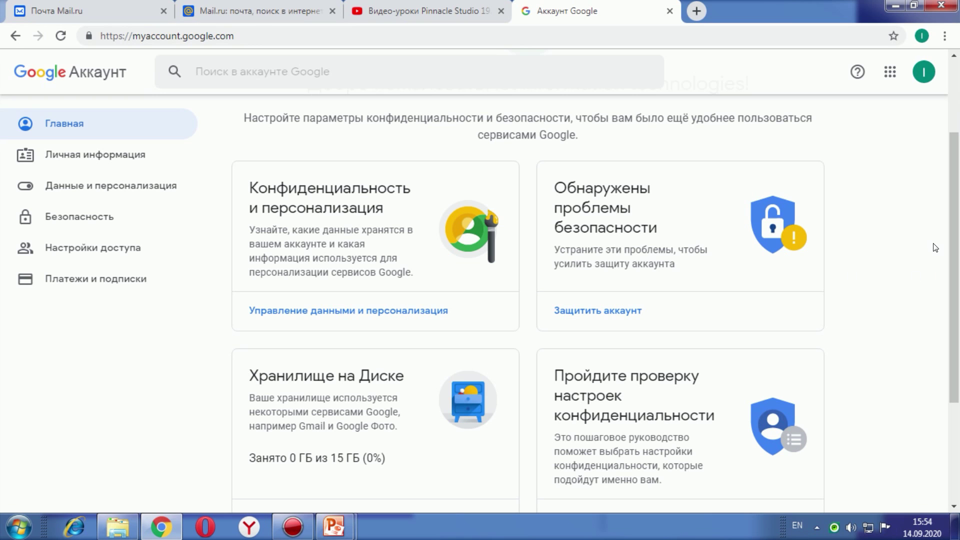
pyautogui.moveTo(955, 278); pyautogui.dragTo(930, 171)
pyautogui.click(920, 71)
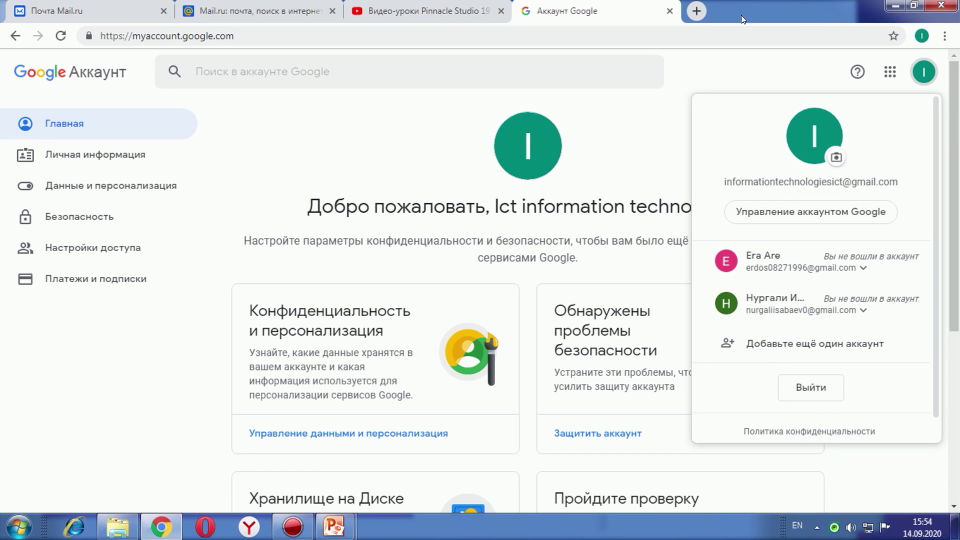
# - Switch to the PowerPoint slide show and advance to the slide "How to import a Microsoft Word document"
pyautogui.click(347, 526)
pyautogui.click(391, 477)
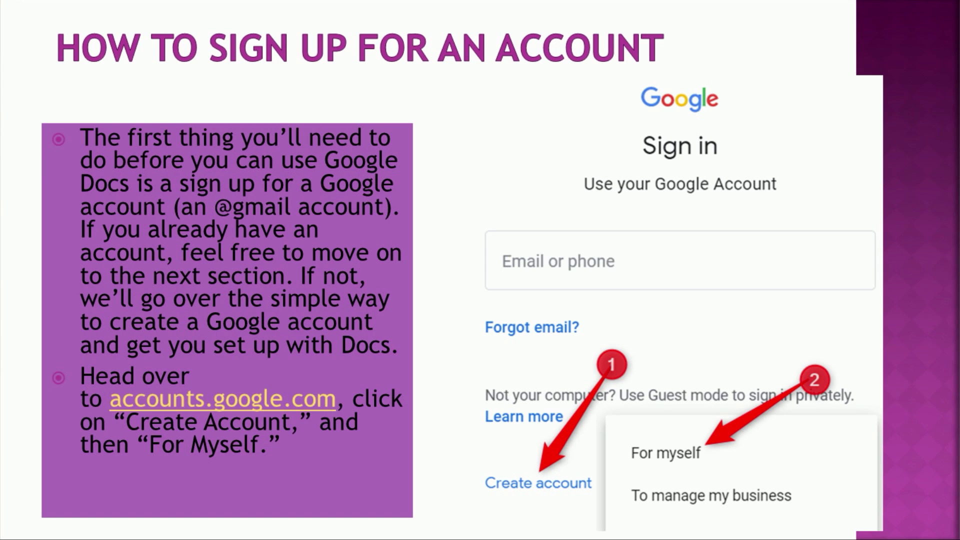
pyautogui.press('Right')
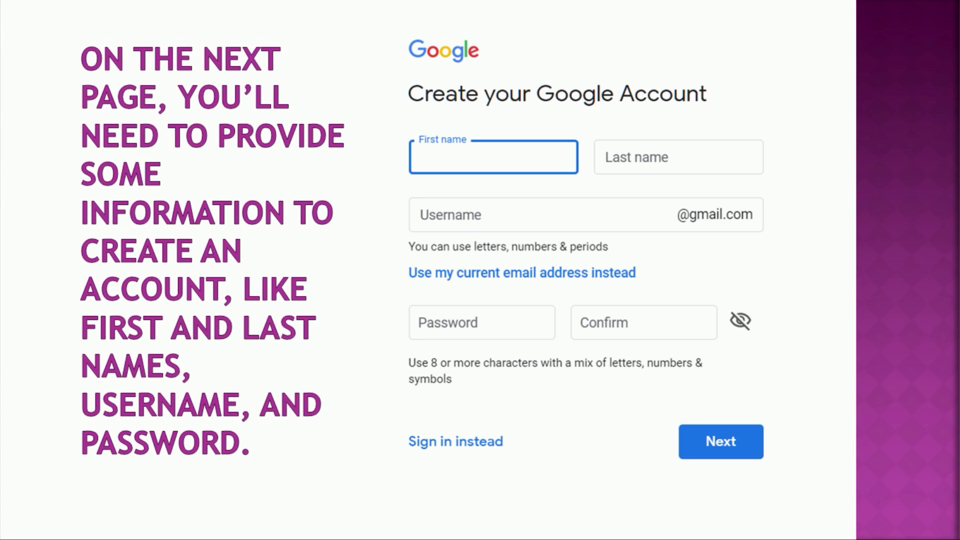
pyautogui.press('Right')
pyautogui.press('Right')
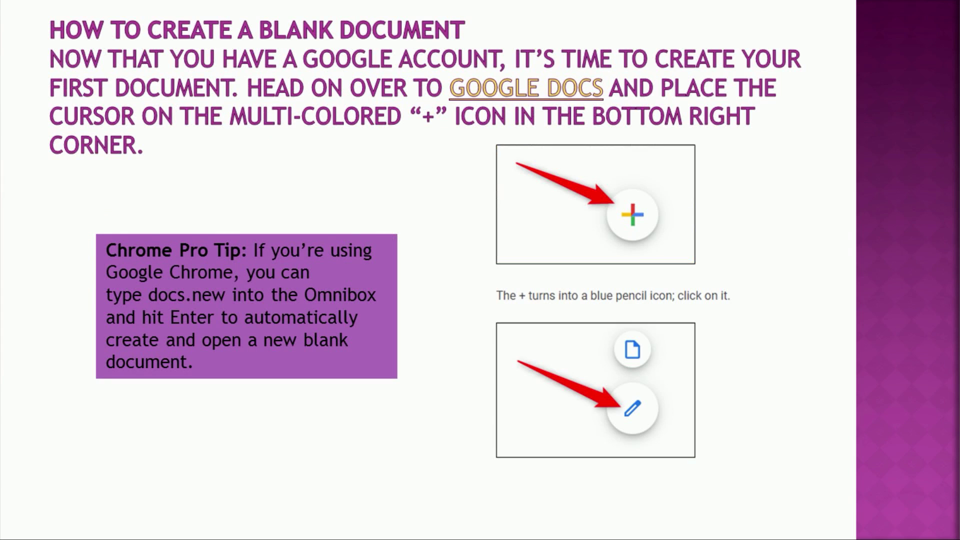
pyautogui.press('Right')
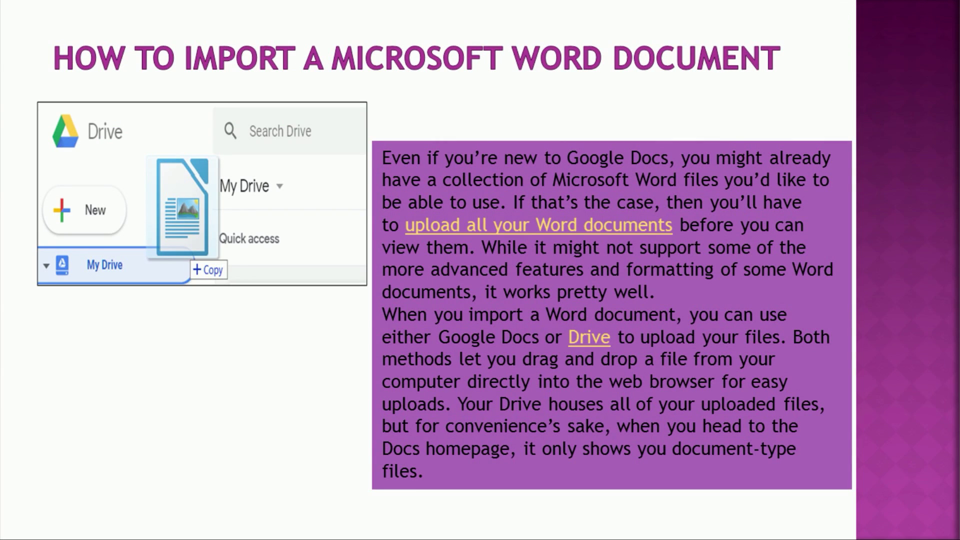